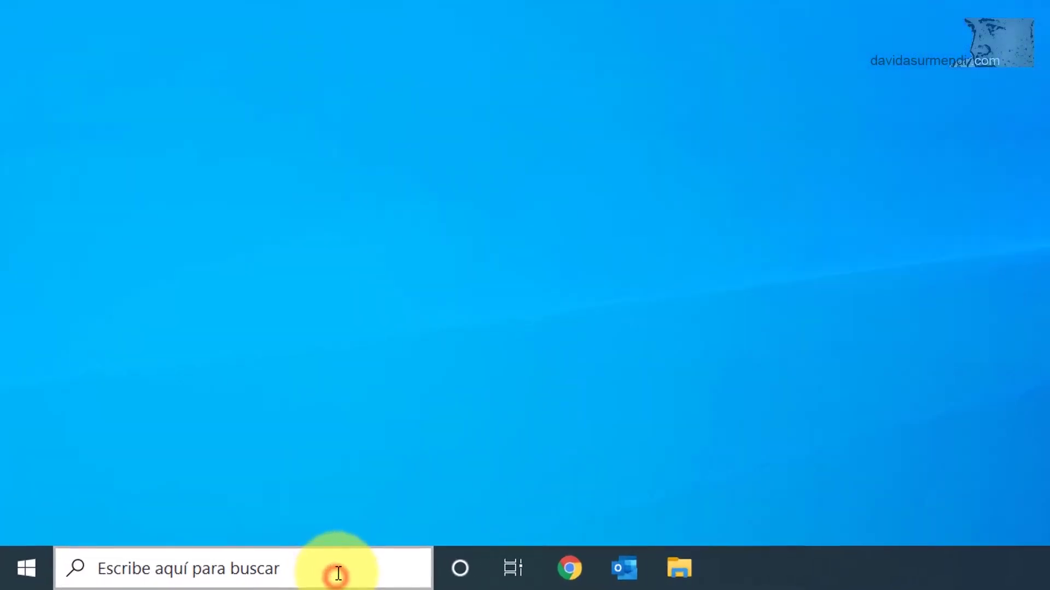
- Search Windows for 'exceel' and launch Microsoft Excel from the results
{"action": "left_click", "coordinate": [208, 578]}
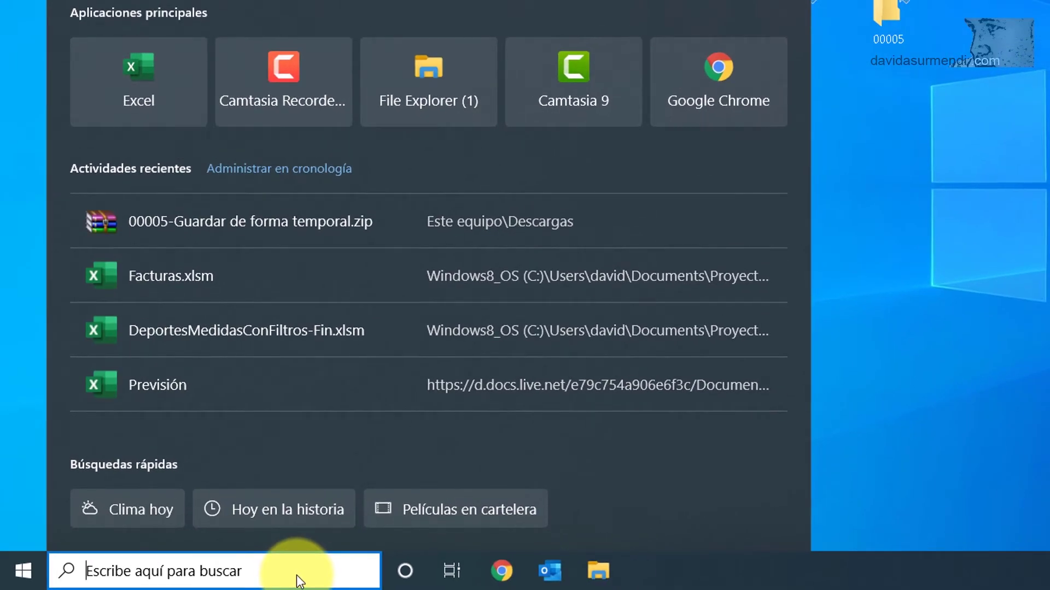
{"action": "type", "text": "e"}
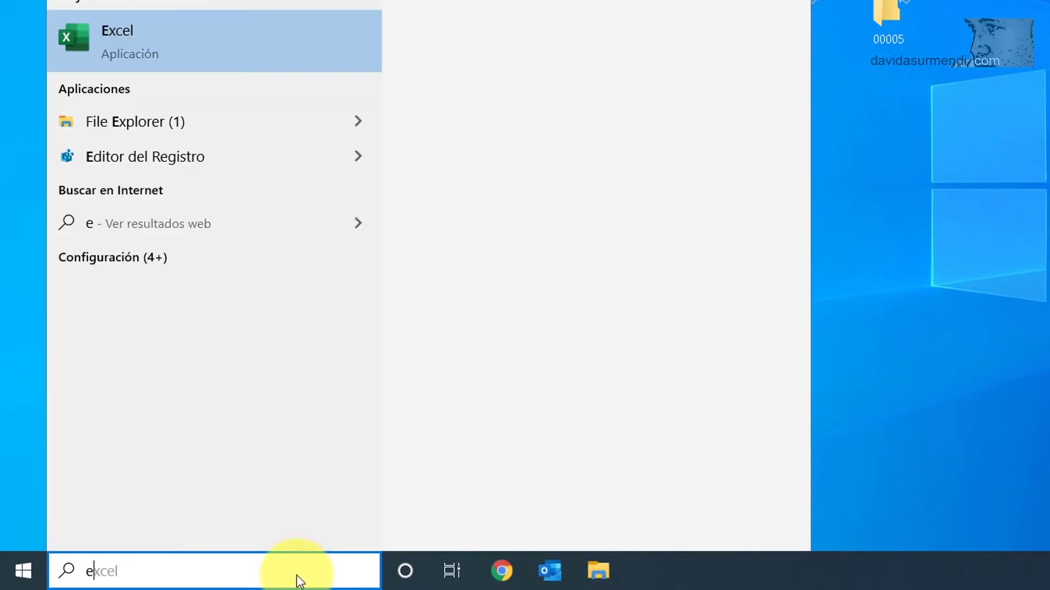
{"action": "type", "text": "xc"}
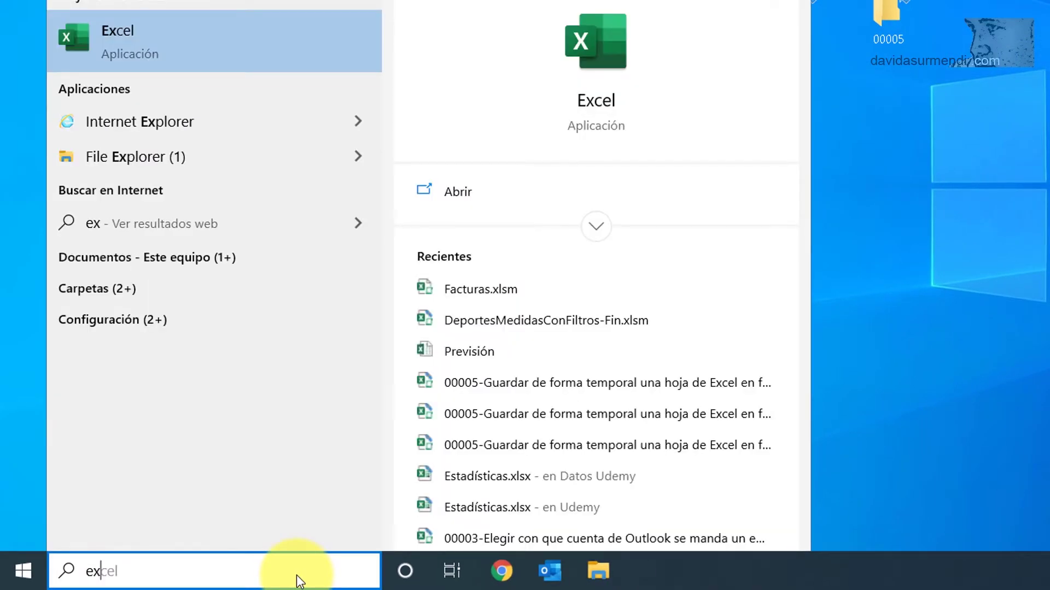
{"action": "type", "text": "eel"}
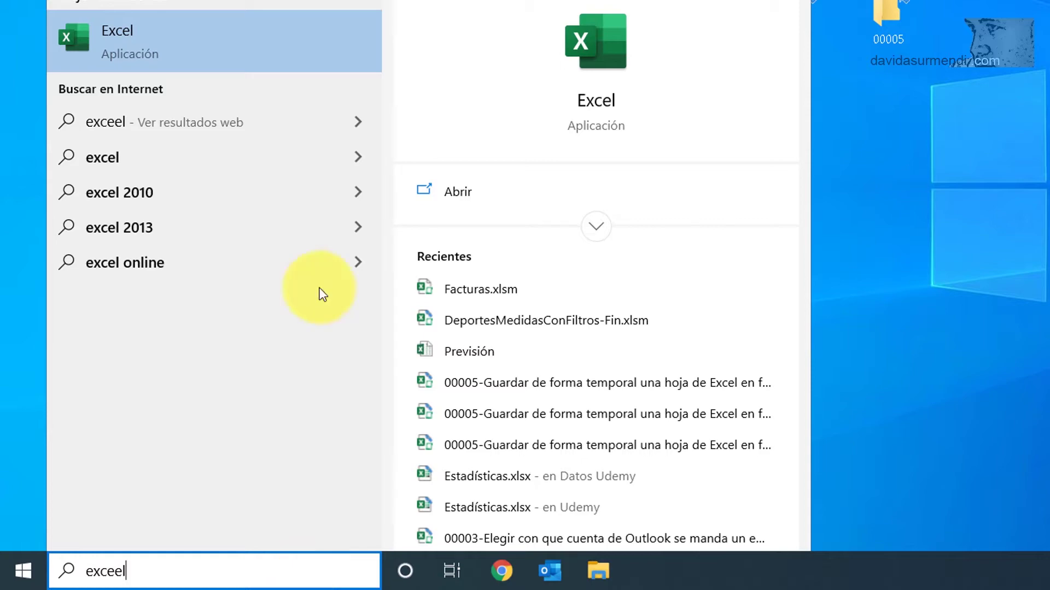
{"action": "left_click", "coordinate": [267, 42]}
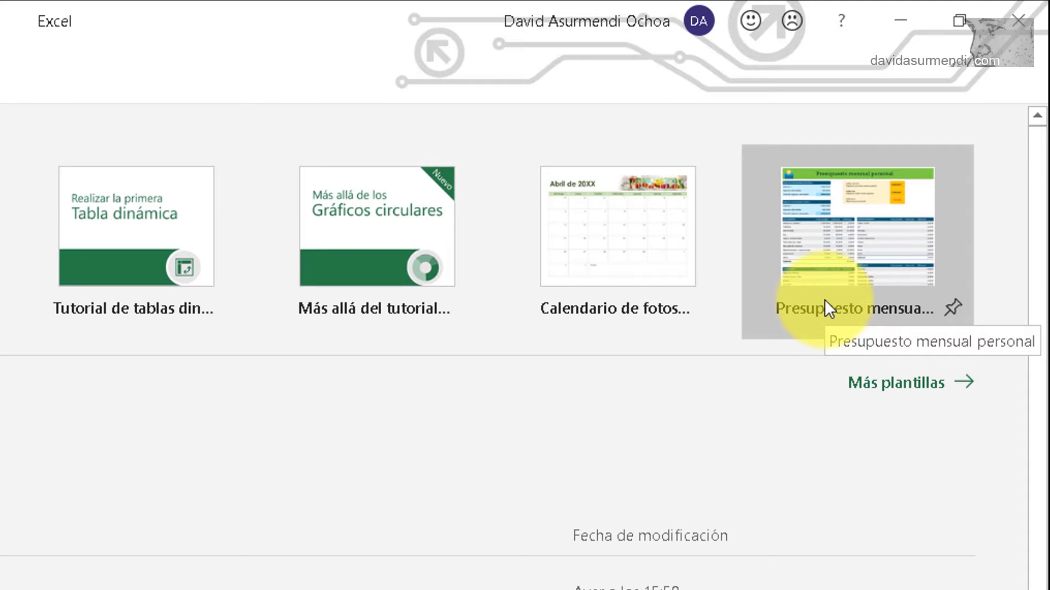
- Search the online templates for 'Facturas' to list invoice templates like Factura azul
{"action": "left_click", "coordinate": [922, 390]}
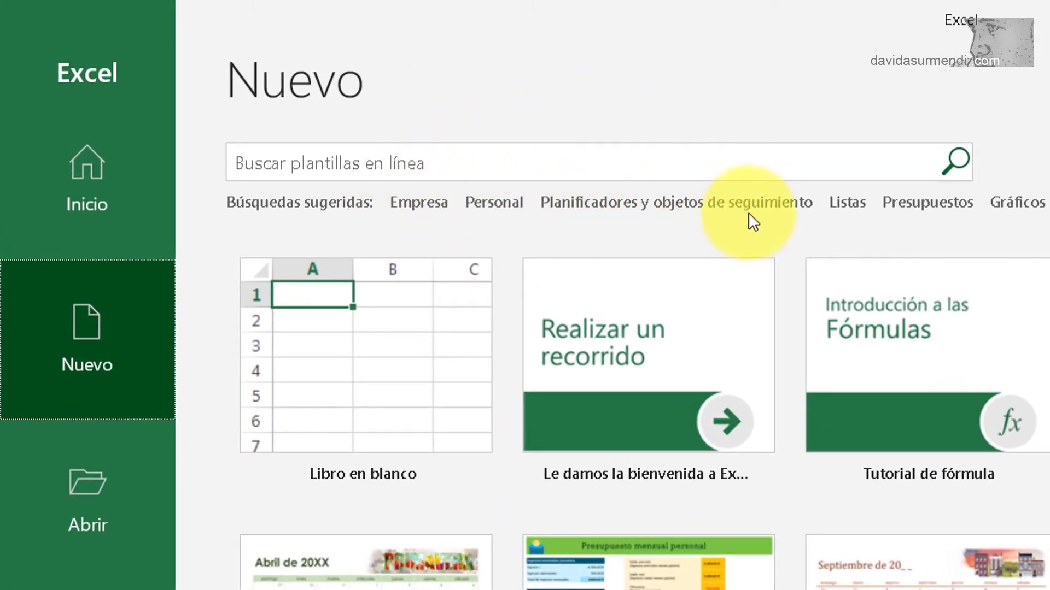
{"action": "left_click", "coordinate": [606, 156]}
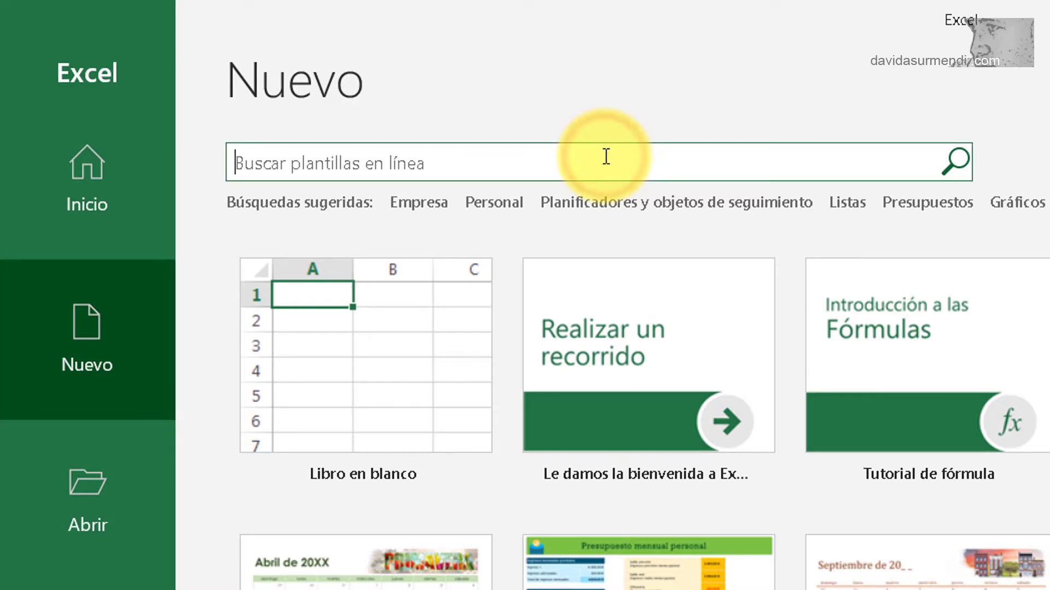
{"action": "type", "text": "Facturas"}
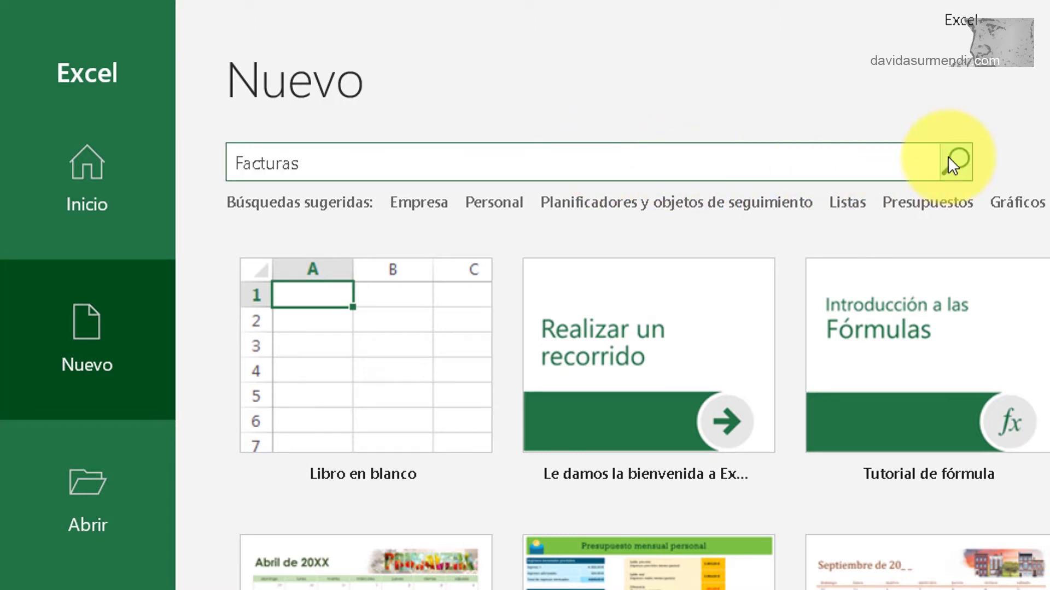
{"action": "left_click", "coordinate": [947, 156]}
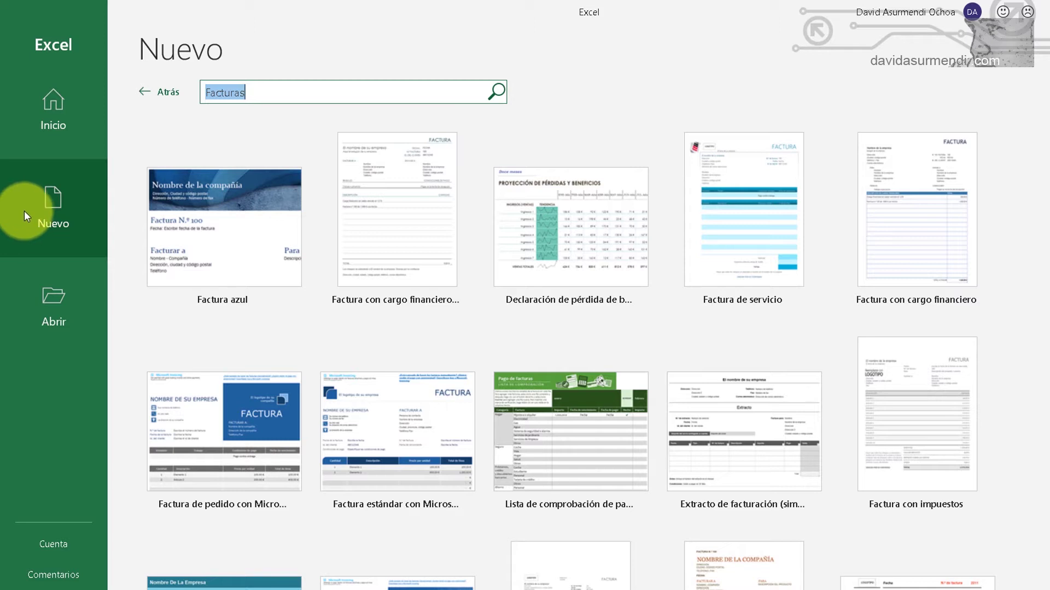
{"action": "mouse_move", "coordinate": [224, 236]}
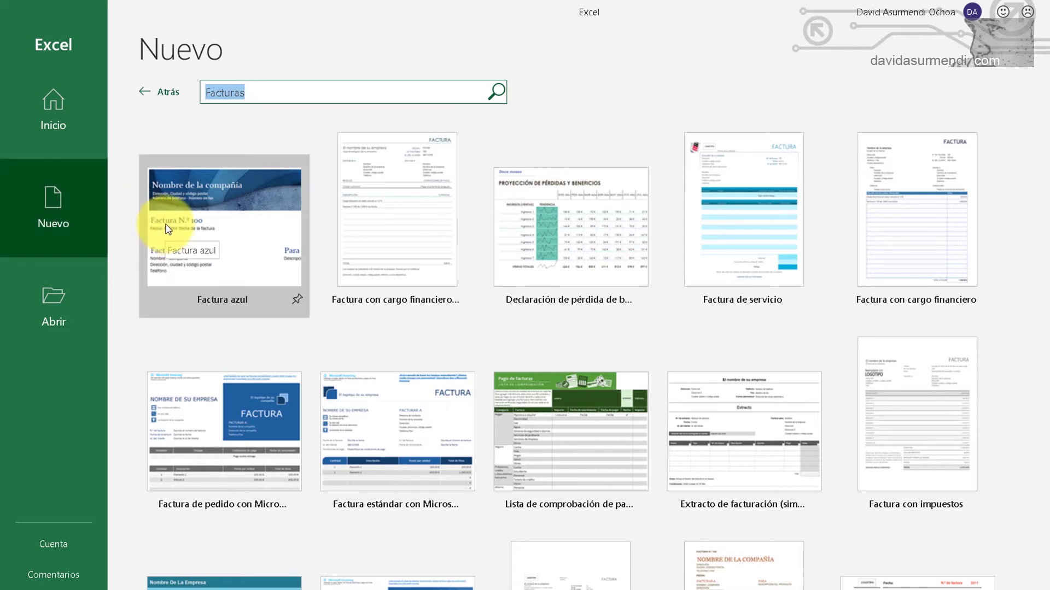
- Go back to the Inicio page listing recent workbooks like Facturas.xlsm
{"action": "left_click", "coordinate": [88, 115]}
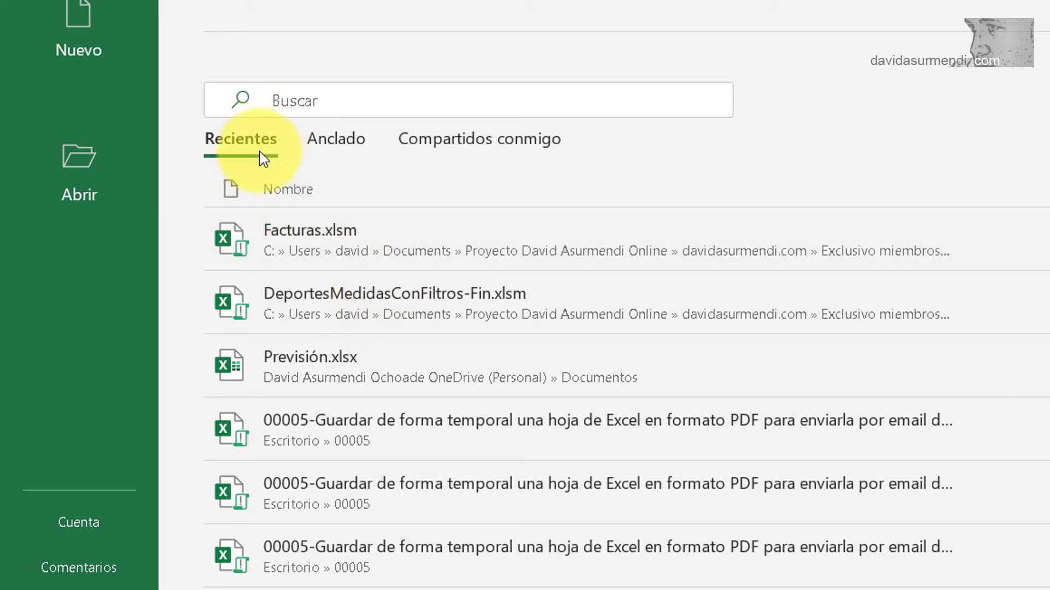
- Switch between Anclado, Compartidos conmigo and Recientes lists, ending on Anclado with Previsión.xlsx
{"action": "left_click", "coordinate": [334, 145]}
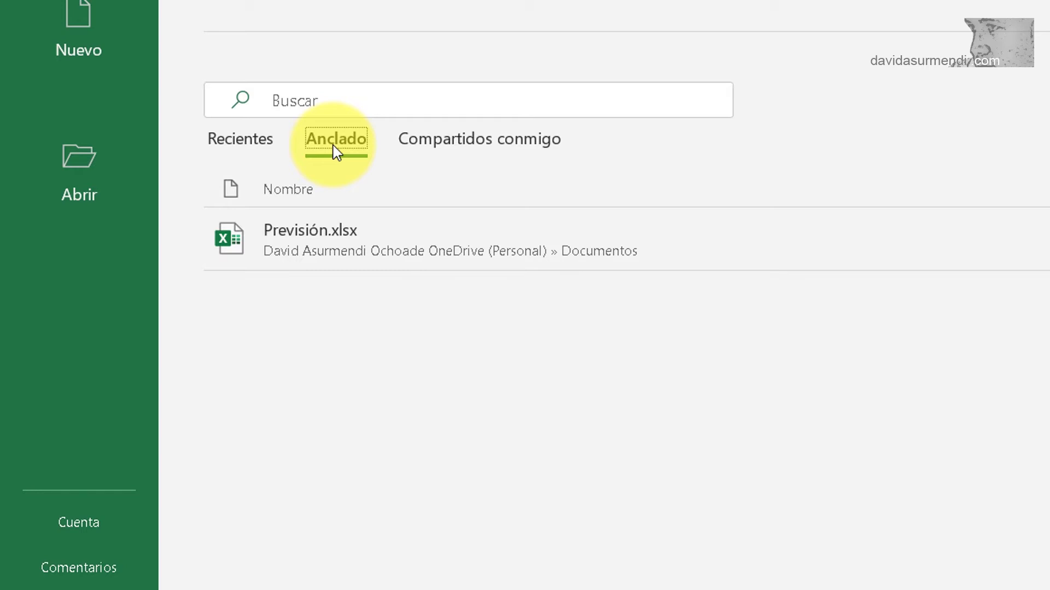
{"action": "left_click", "coordinate": [458, 146]}
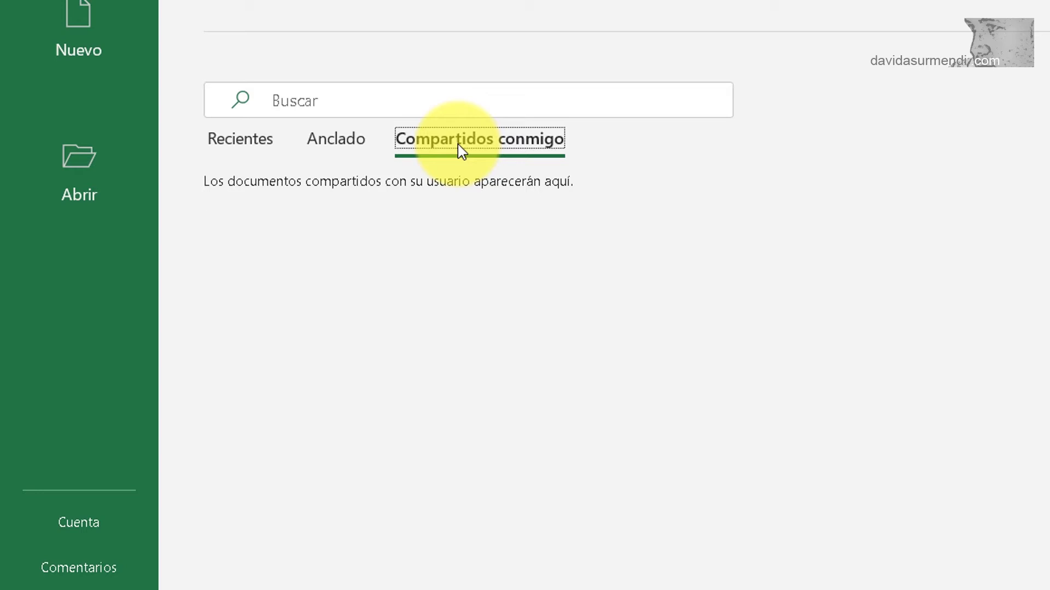
{"action": "left_click", "coordinate": [364, 141]}
{"action": "left_click", "coordinate": [276, 146]}
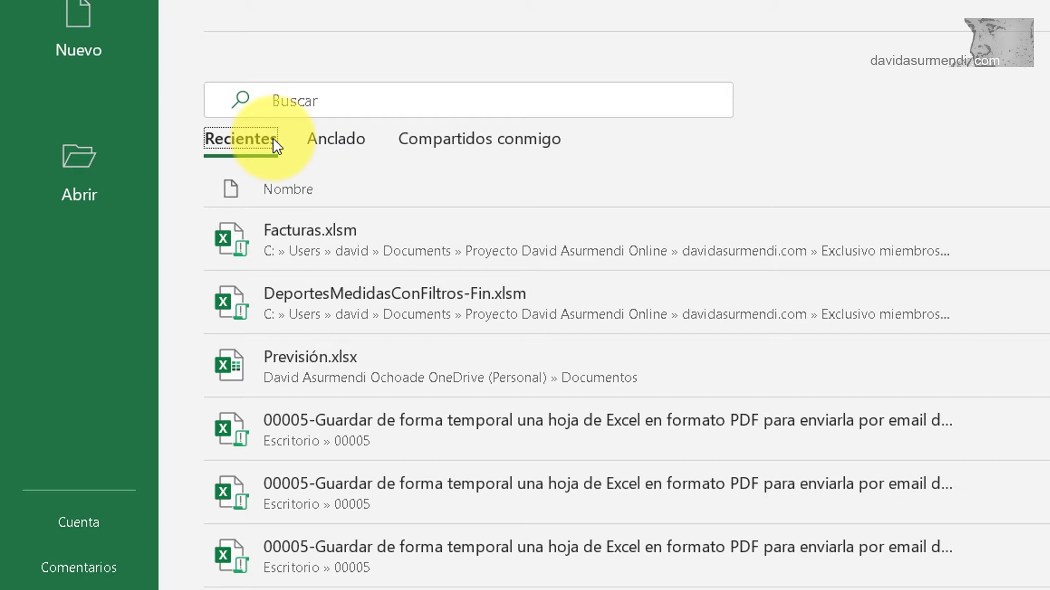
{"action": "left_click", "coordinate": [338, 148]}
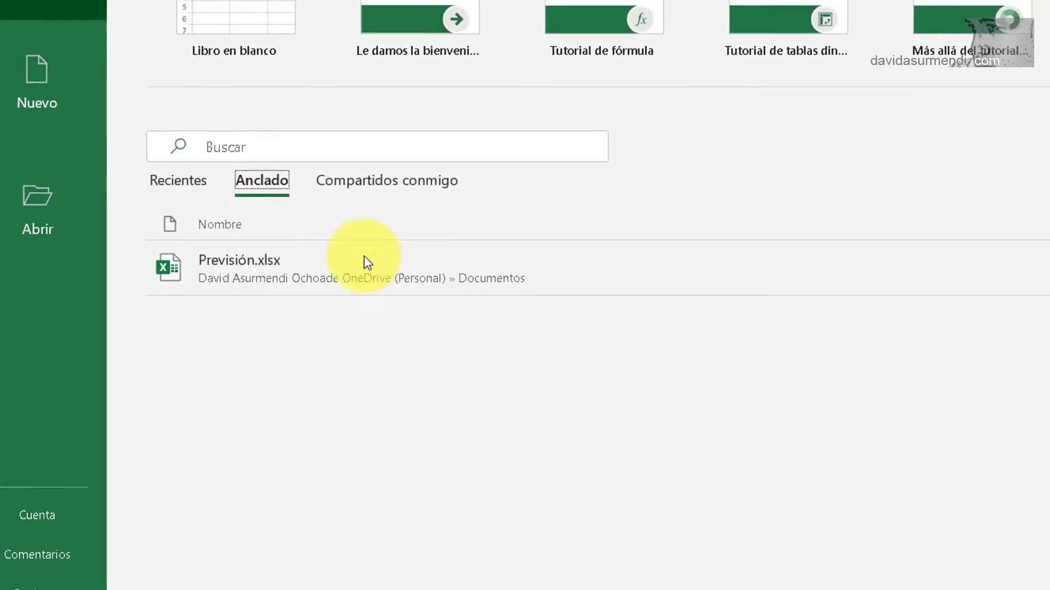
- Show the Recientes list, then go to the Abrir page of recent workbooks and locations
{"action": "left_click", "coordinate": [178, 181]}
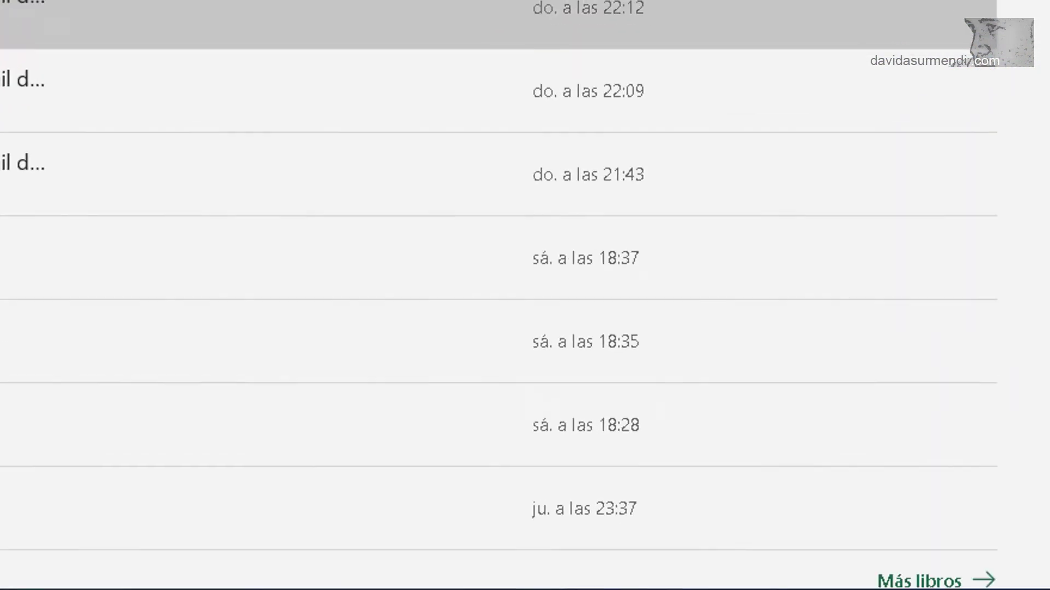
{"action": "left_click", "coordinate": [913, 508]}
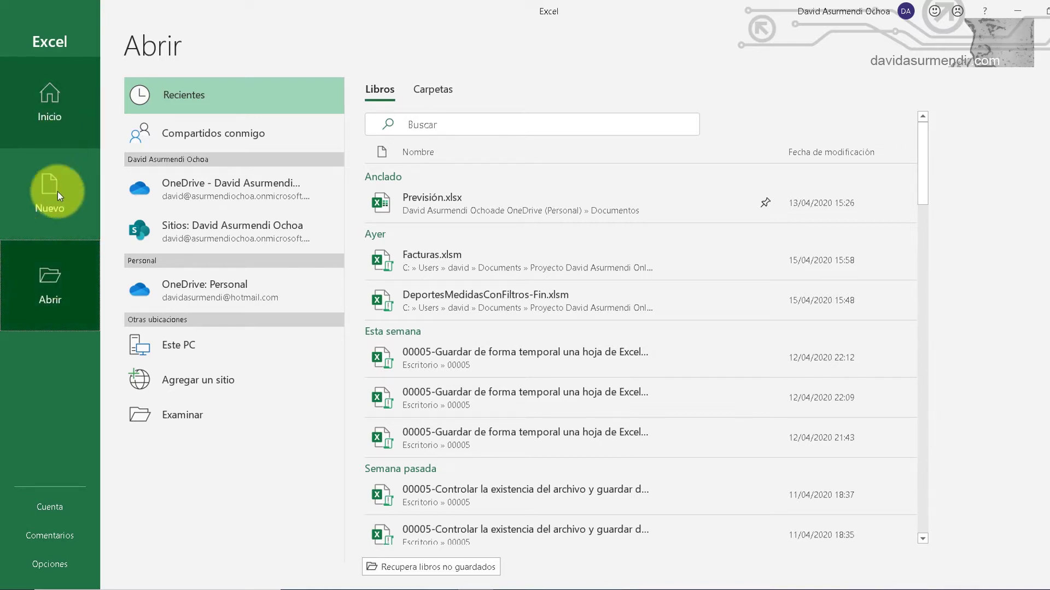
{"action": "left_click", "coordinate": [55, 122]}
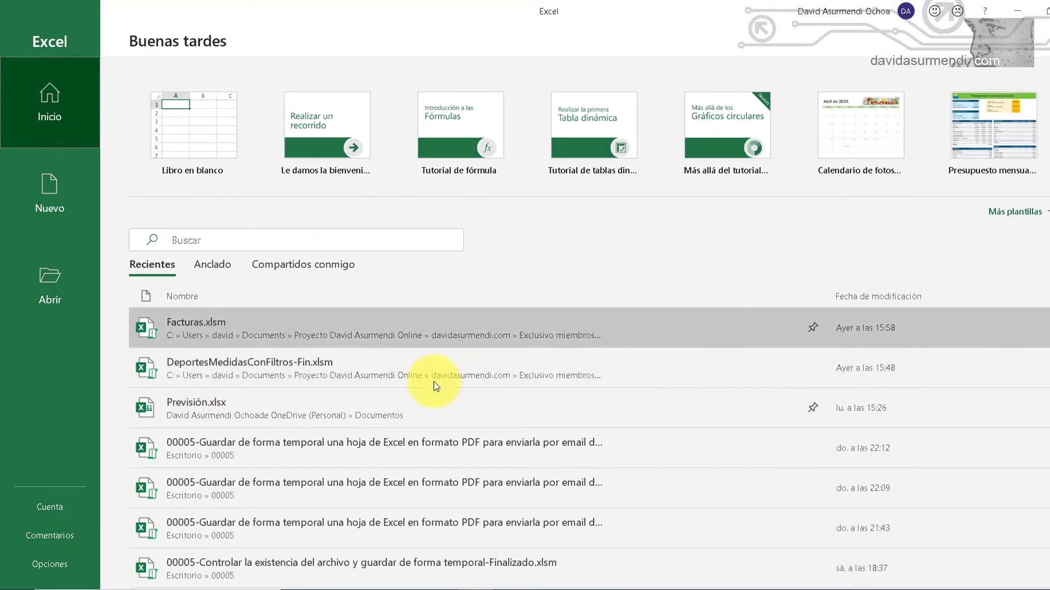
{"action": "left_click", "coordinate": [48, 283]}
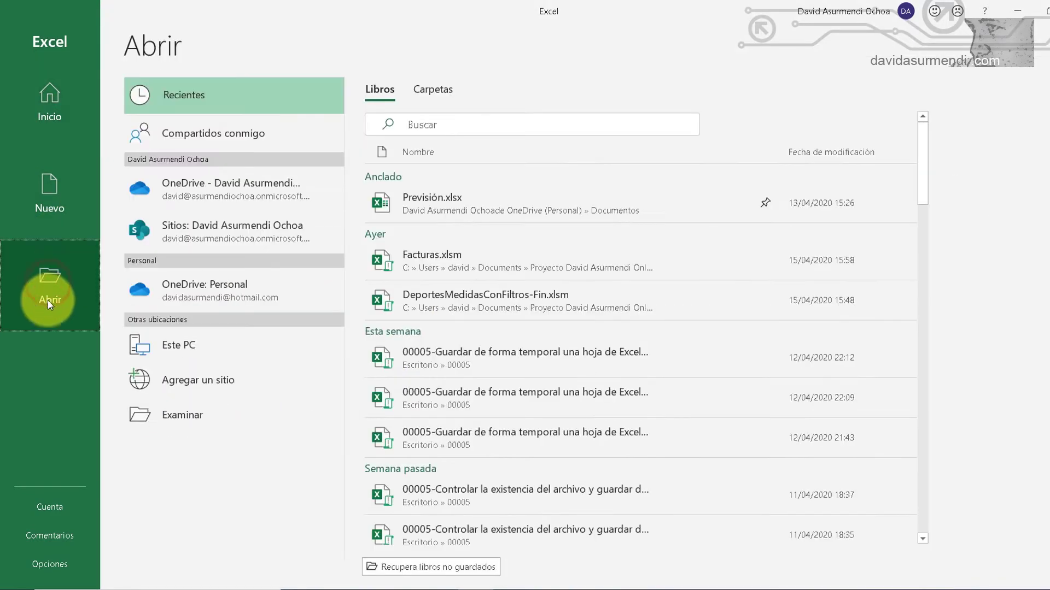
{"action": "left_click", "coordinate": [415, 321]}
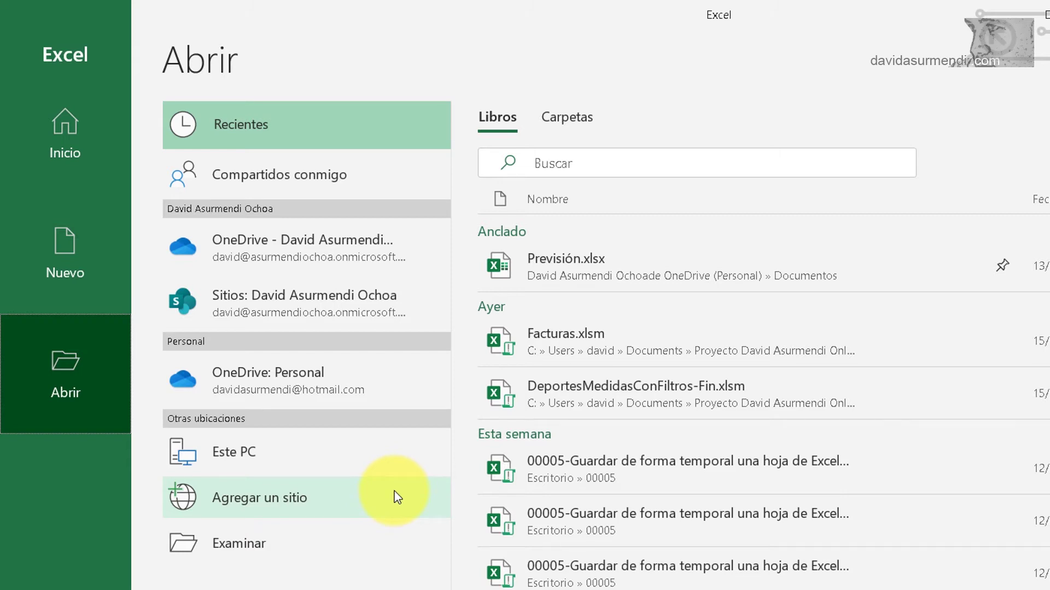
{"action": "left_click", "coordinate": [81, 133]}
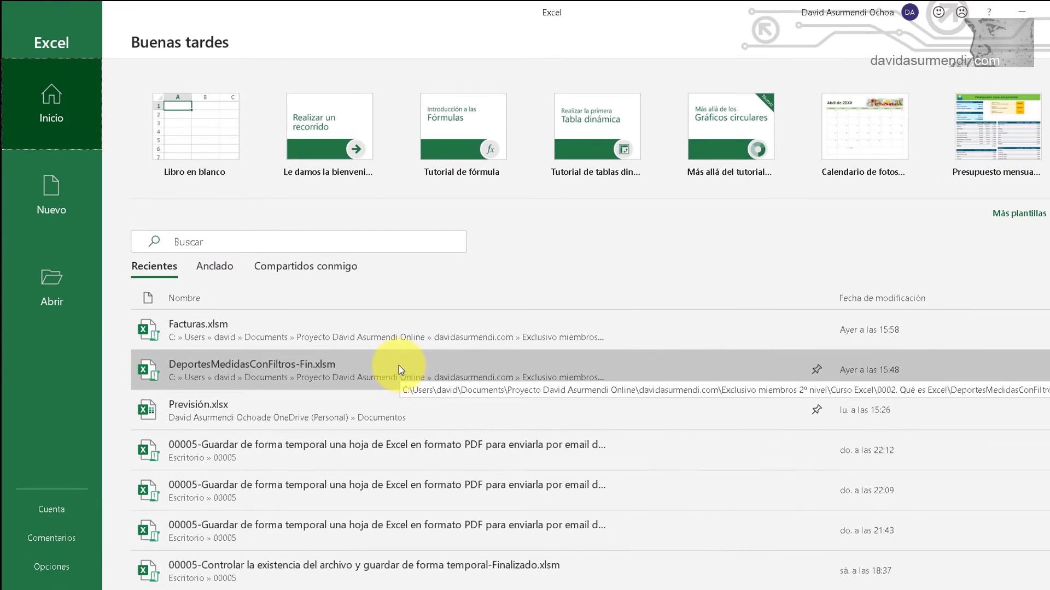
{"action": "left_click", "coordinate": [47, 291]}
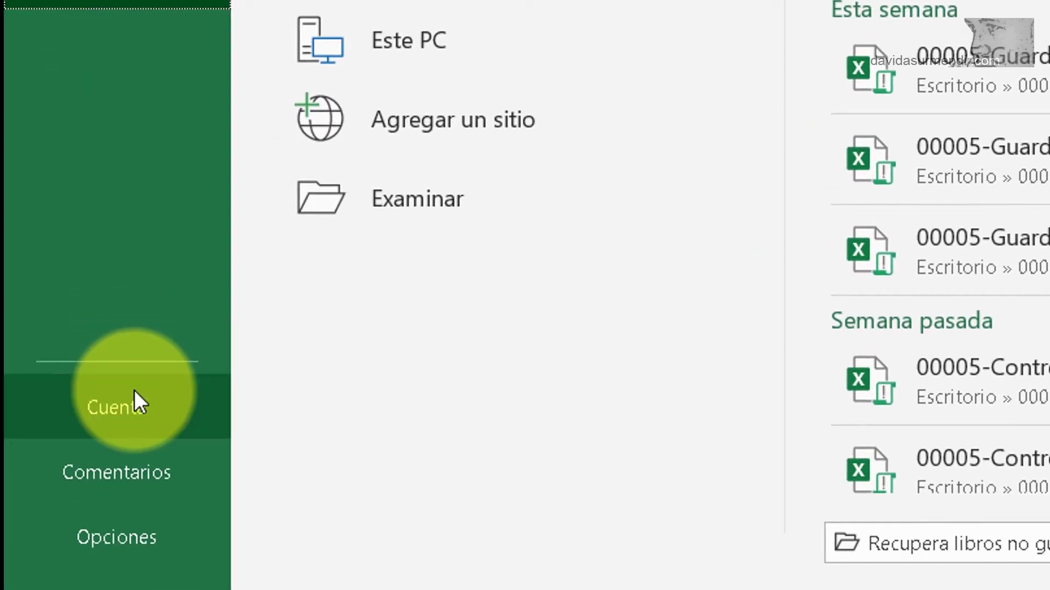
{"action": "left_click", "coordinate": [134, 391]}
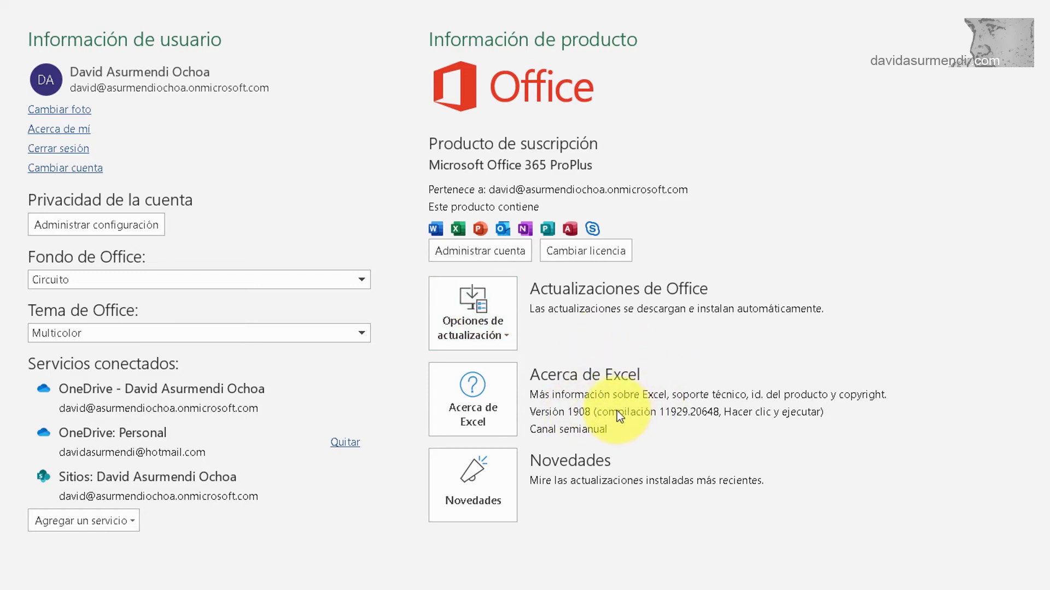
{"action": "left_click", "coordinate": [487, 412]}
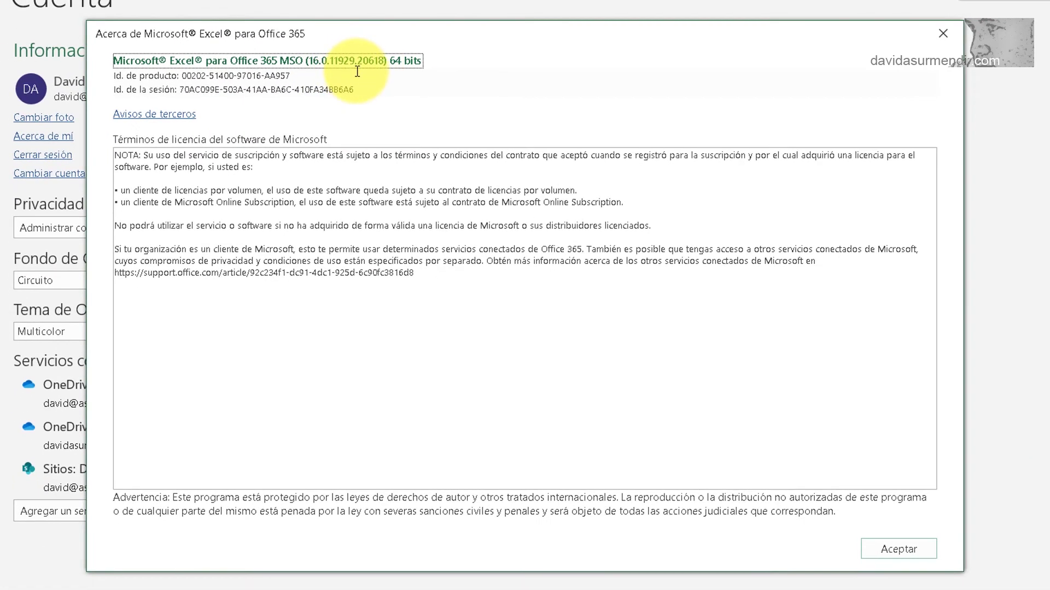
{"action": "left_click", "coordinate": [891, 544]}
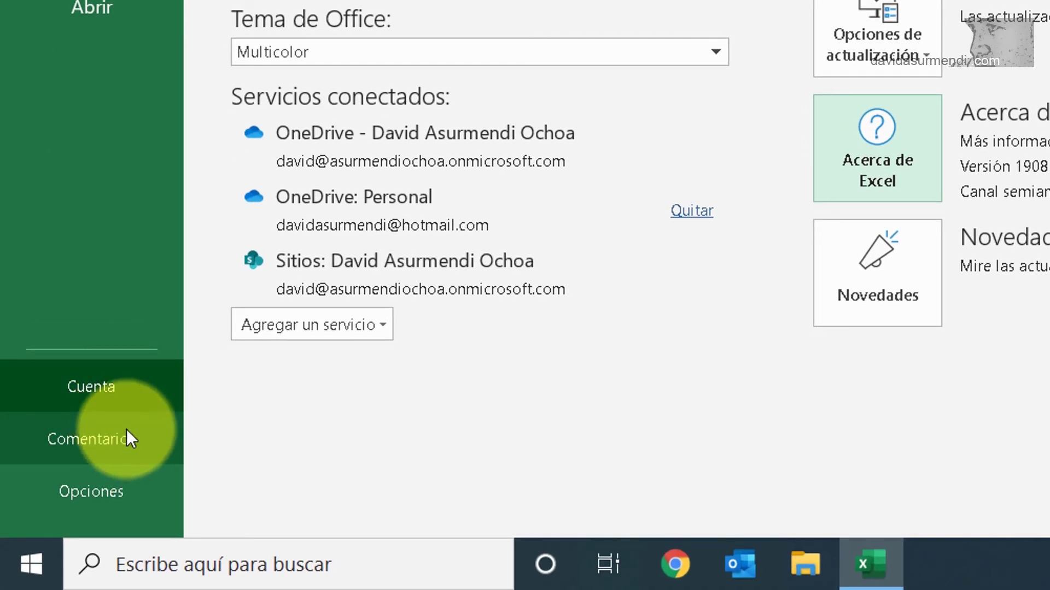
- Go to the Comentarios page to send a smile, frown or suggestion
{"action": "left_click", "coordinate": [126, 430]}
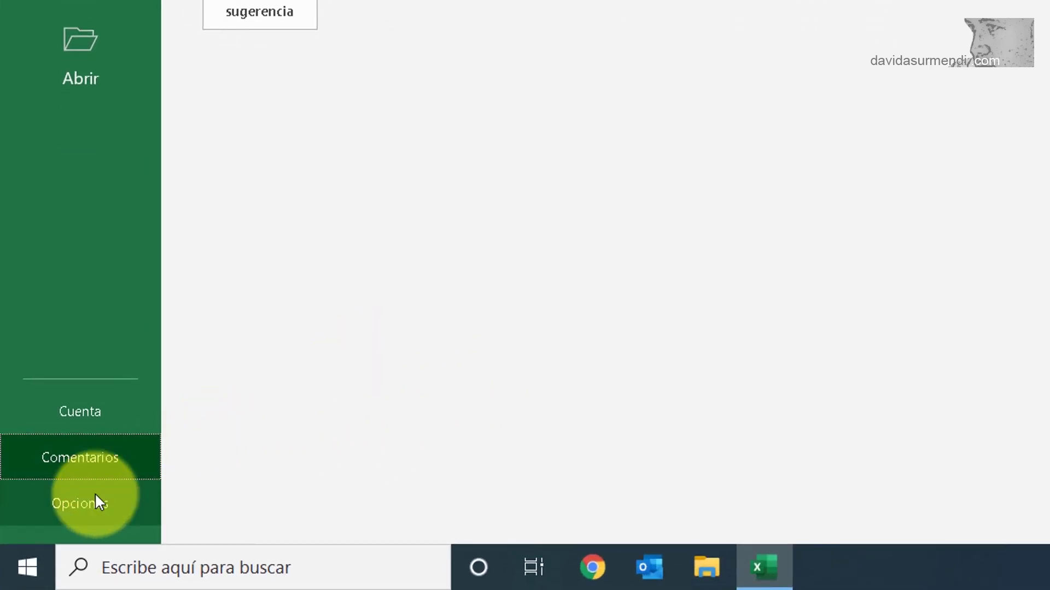
- In Opciones > General, uncheck Mostrar la pantalla Inicio, confirm with Aceptar, and close Excel
{"action": "left_click", "coordinate": [94, 502]}
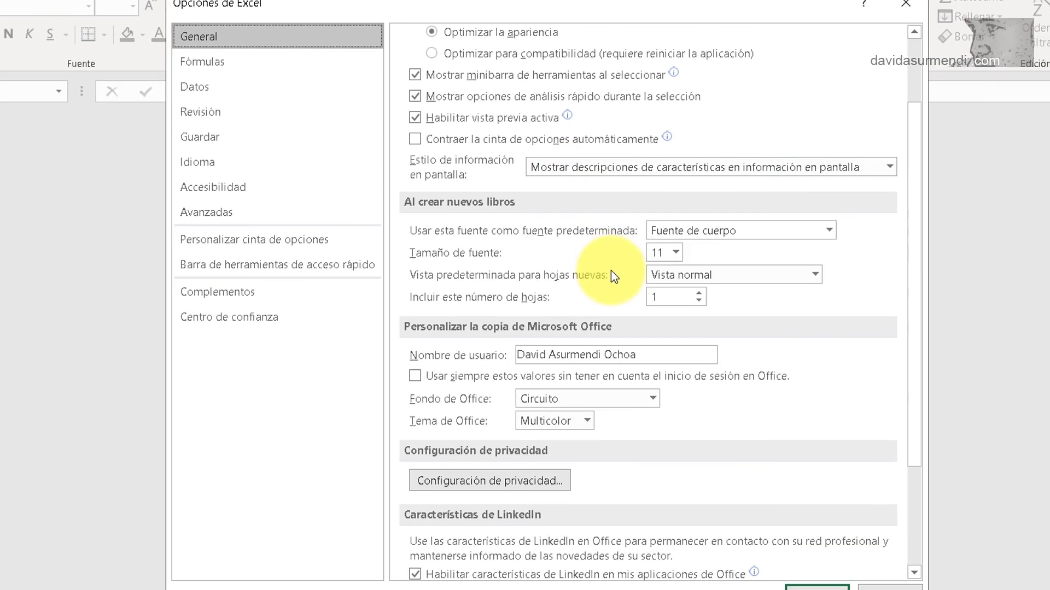
{"action": "scroll", "coordinate": [613, 279], "scroll_direction": "down", "scroll_amount": 5}
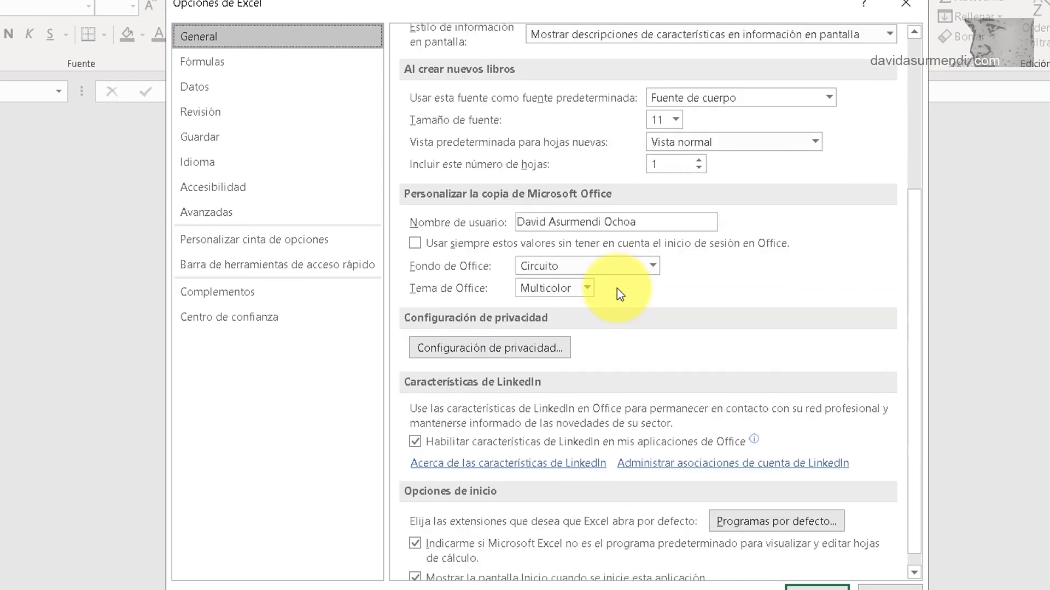
{"action": "scroll", "coordinate": [617, 288], "scroll_direction": "down", "scroll_amount": 1}
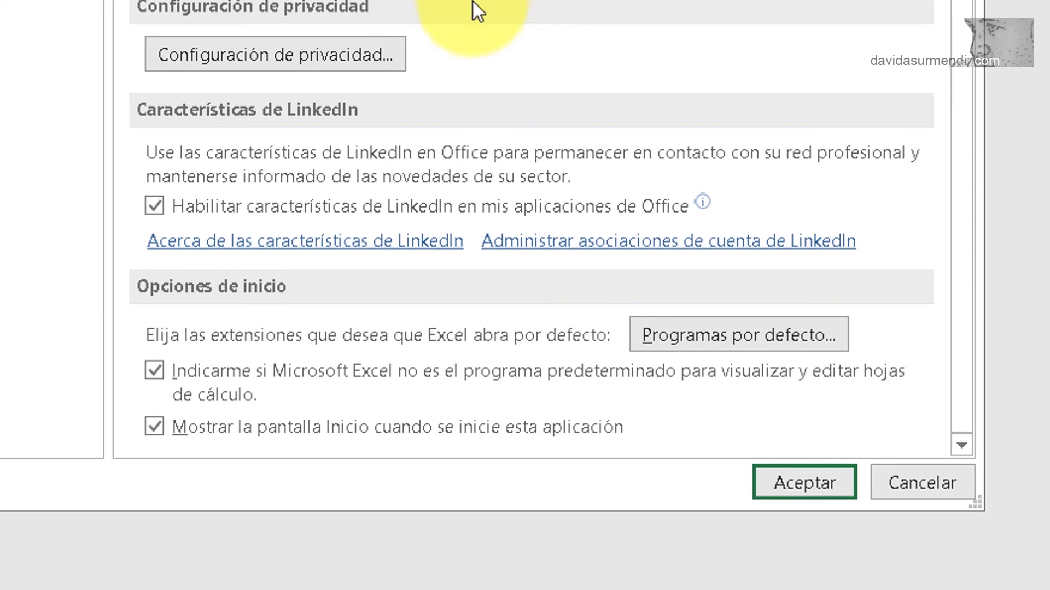
{"action": "left_click", "coordinate": [162, 423]}
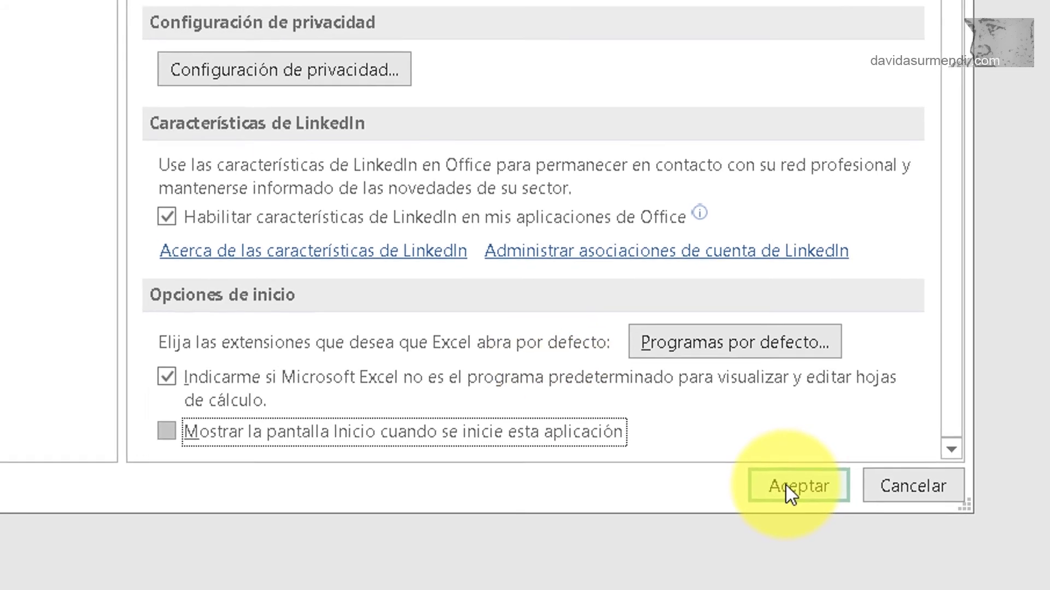
{"action": "left_click", "coordinate": [787, 484]}
{"action": "left_click", "coordinate": [1037, 12]}
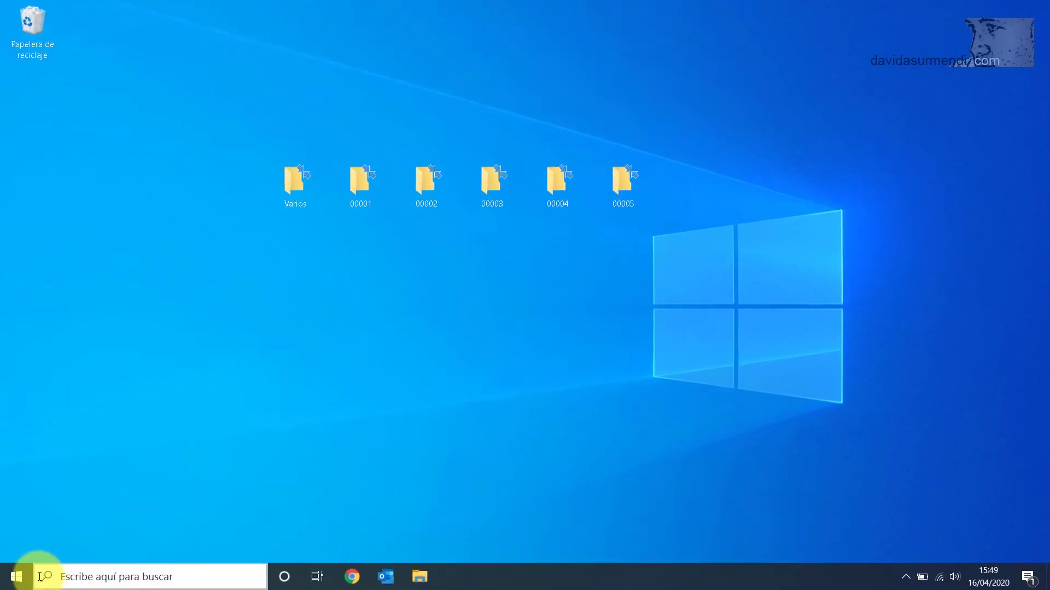
- Search the Start menu for 'ex' and relaunch Excel straight into blank Libro1
{"action": "left_click", "coordinate": [16, 577]}
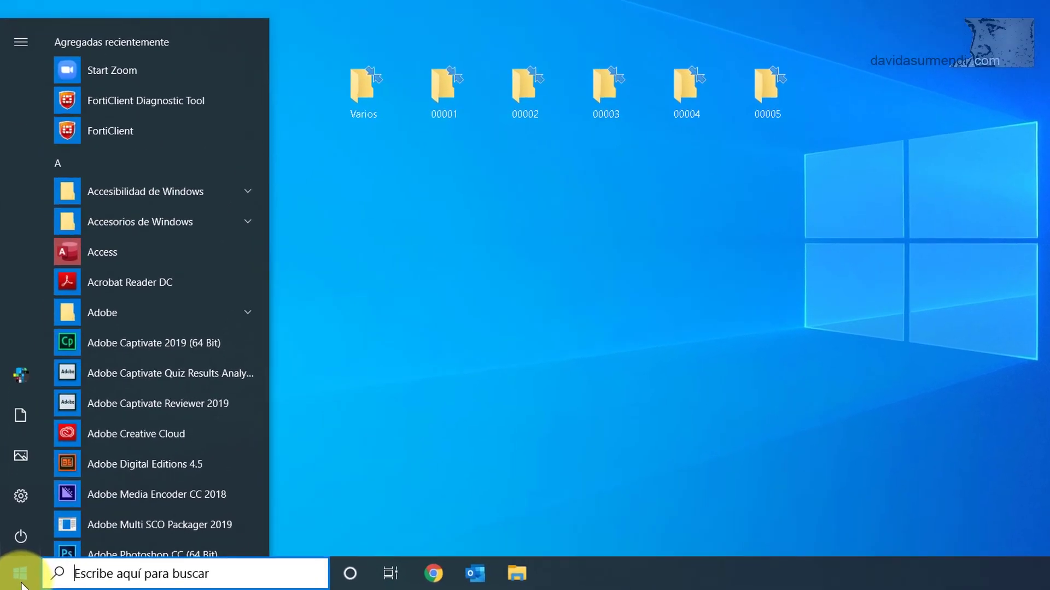
{"action": "type", "text": "ex"}
{"action": "left_click", "coordinate": [244, 62]}
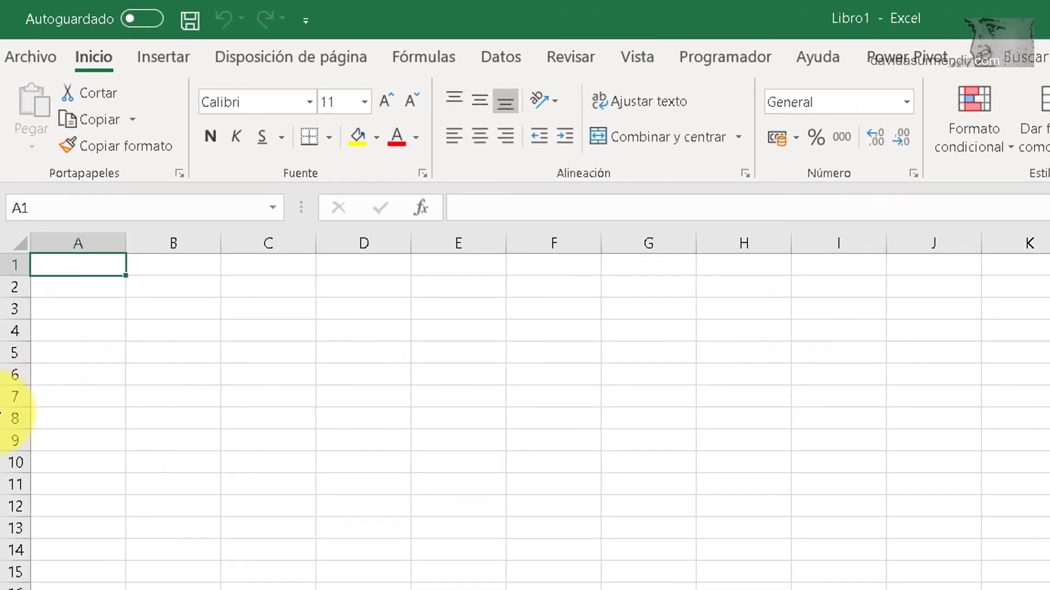
- Via Archivo > Opciones, re-check Mostrar la pantalla Inicio, confirm with Aceptar, and close Excel
{"action": "left_click", "coordinate": [32, 56]}
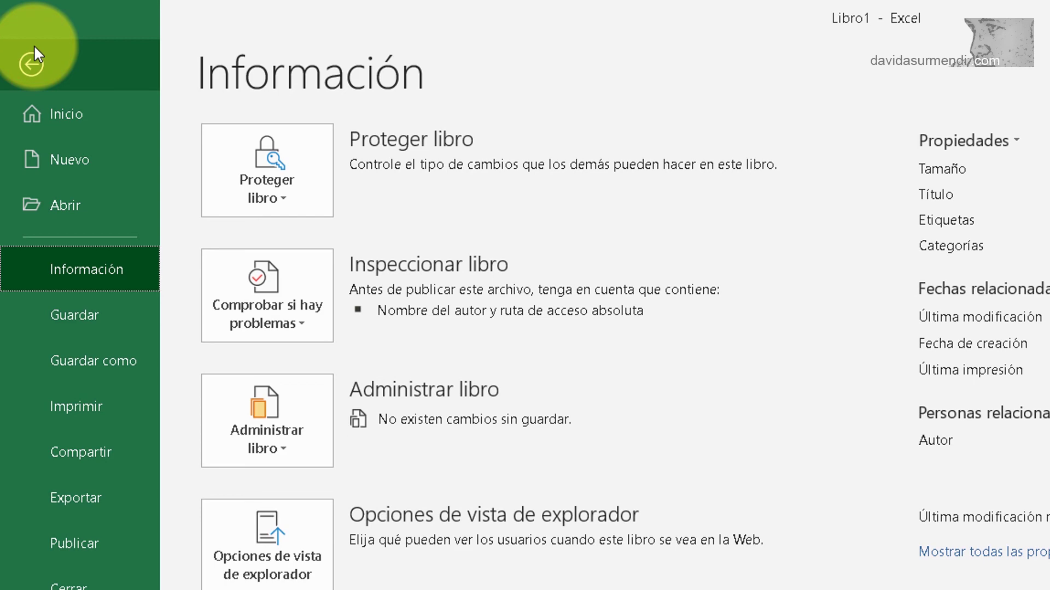
{"action": "left_click", "coordinate": [34, 48]}
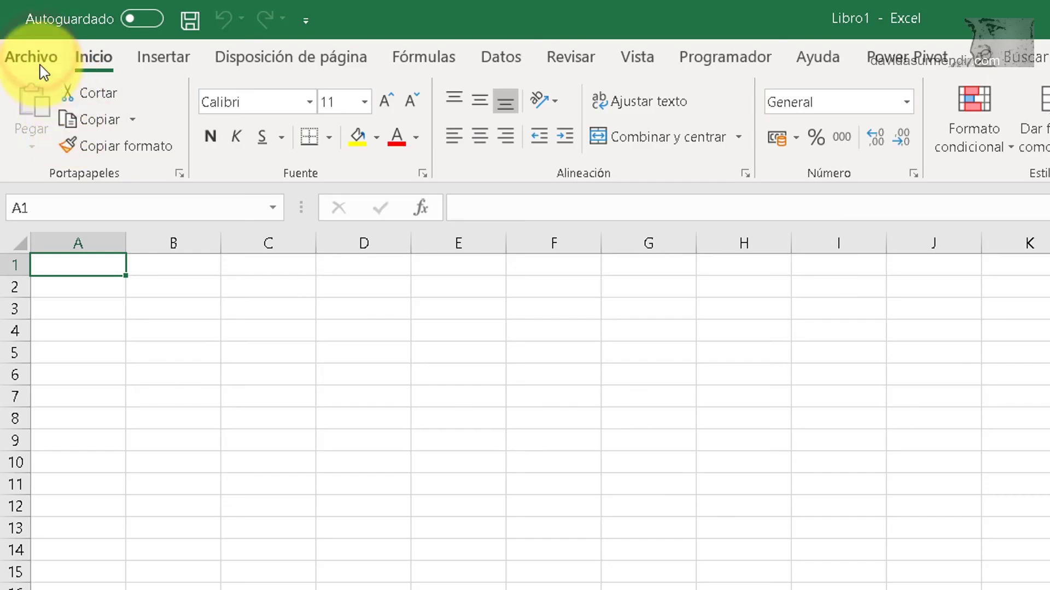
{"action": "left_click", "coordinate": [38, 64]}
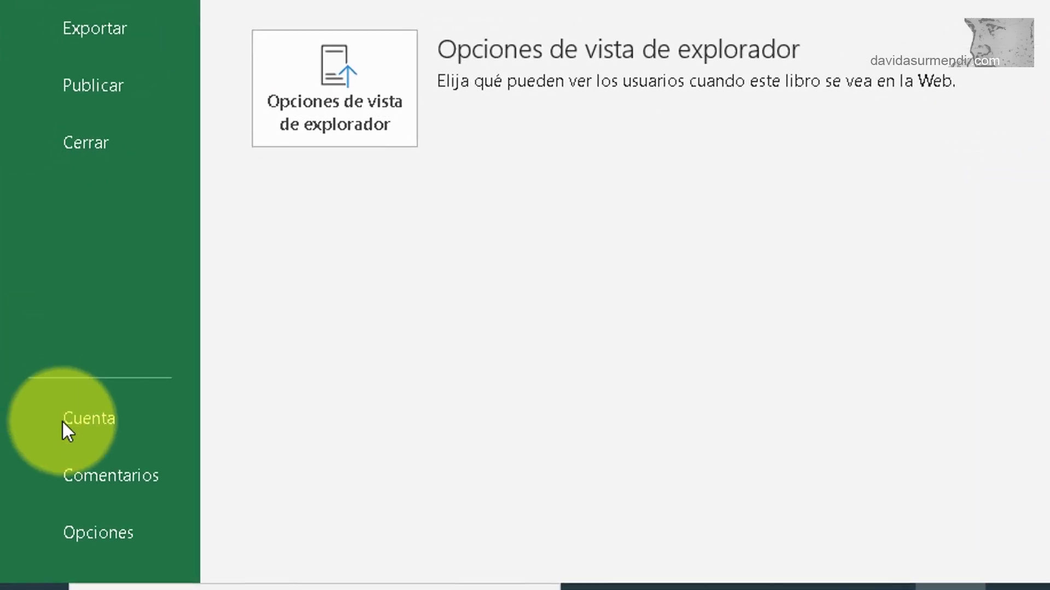
{"action": "left_click", "coordinate": [89, 522]}
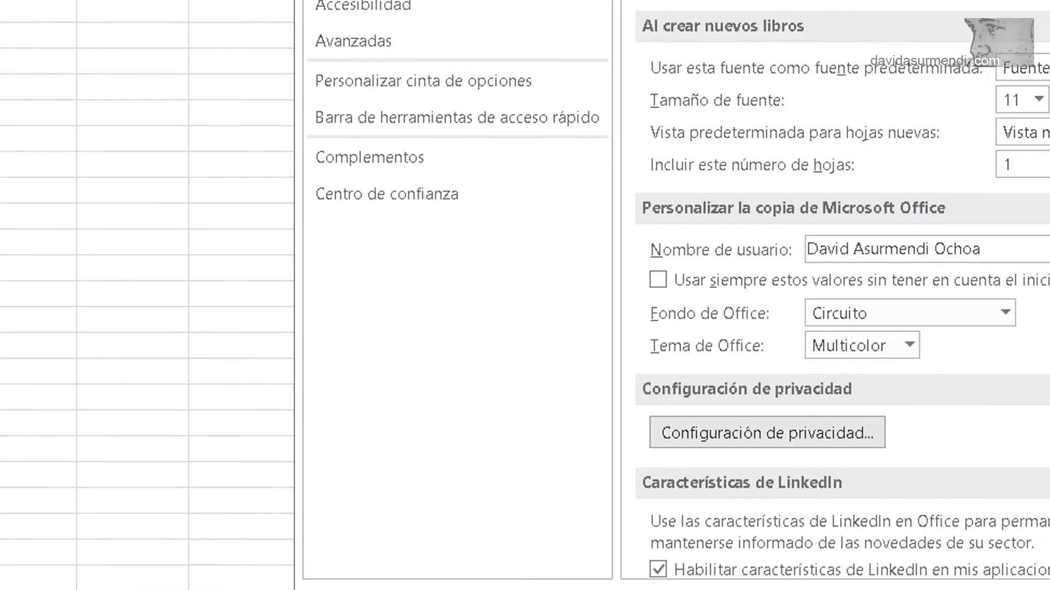
{"action": "scroll", "coordinate": [541, 353], "scroll_direction": "down", "scroll_amount": 3}
{"action": "scroll", "coordinate": [481, 432], "scroll_direction": "down", "scroll_amount": 2}
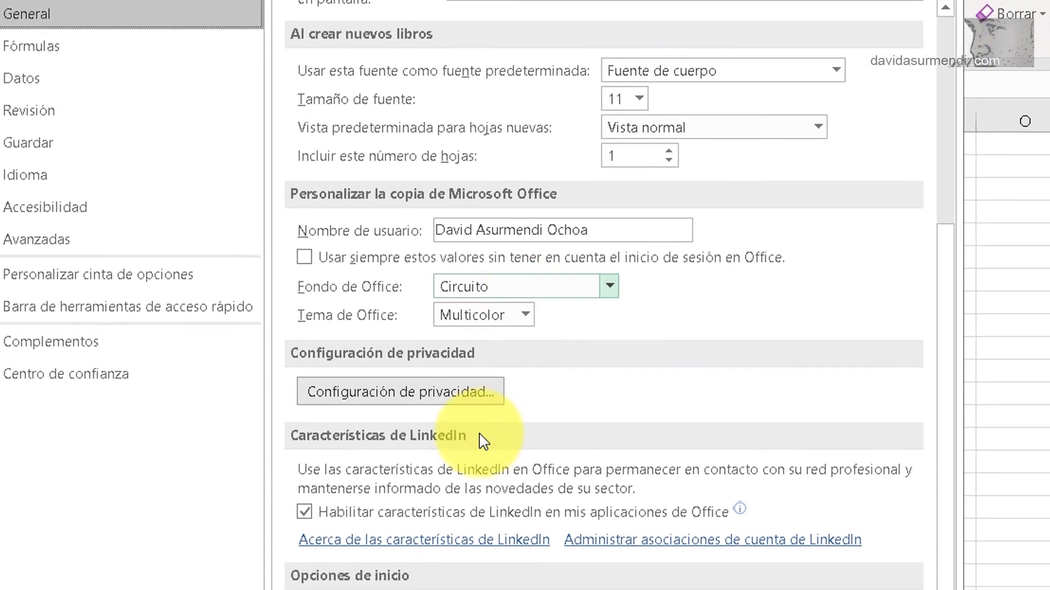
{"action": "scroll", "coordinate": [328, 493], "scroll_direction": "down", "scroll_amount": 3}
{"action": "left_click", "coordinate": [267, 484]}
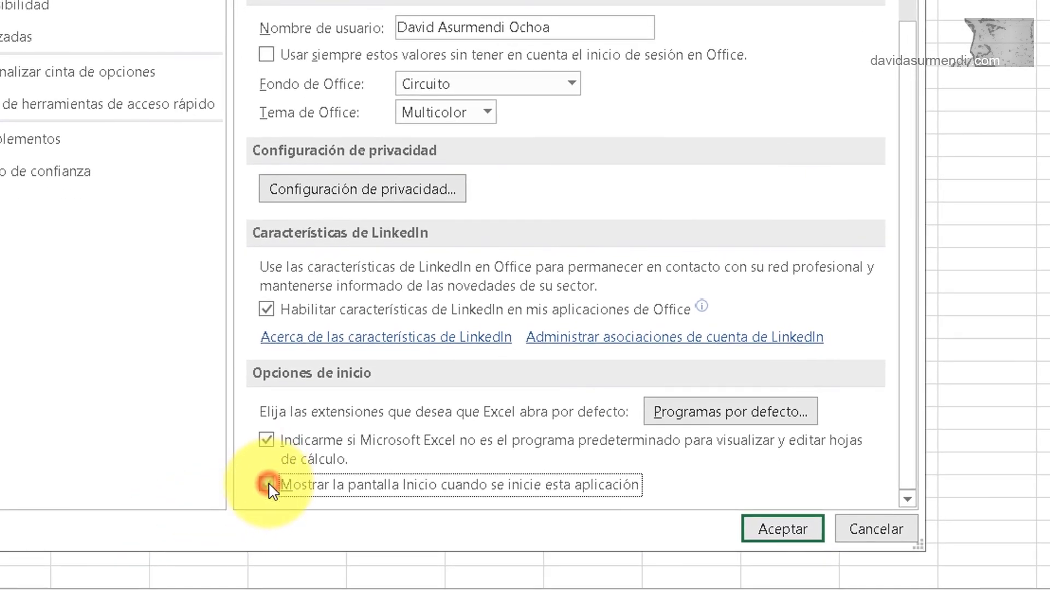
{"action": "left_click", "coordinate": [750, 535]}
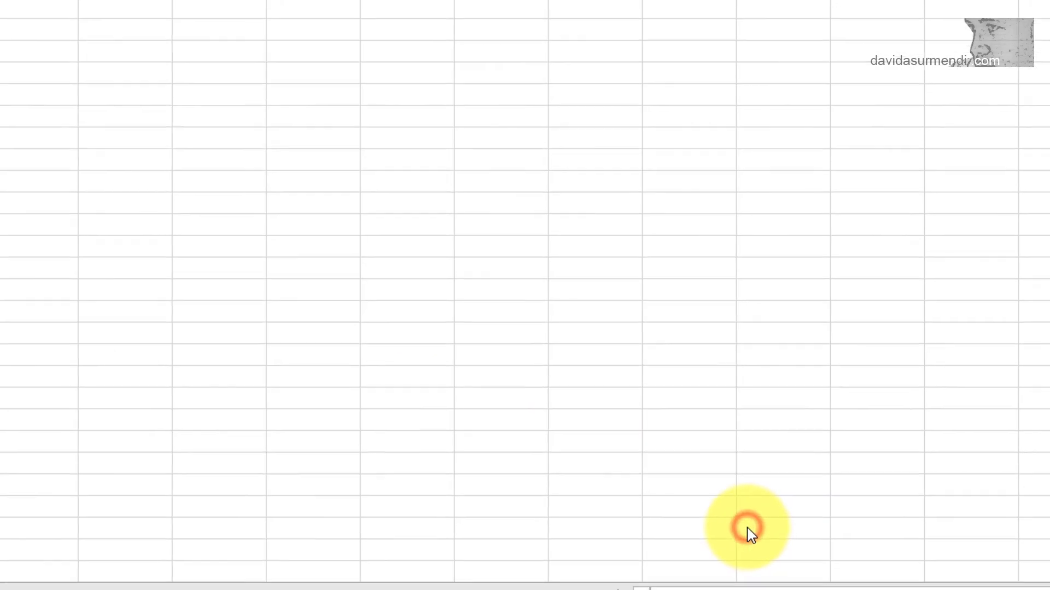
{"action": "left_click", "coordinate": [1041, 6]}
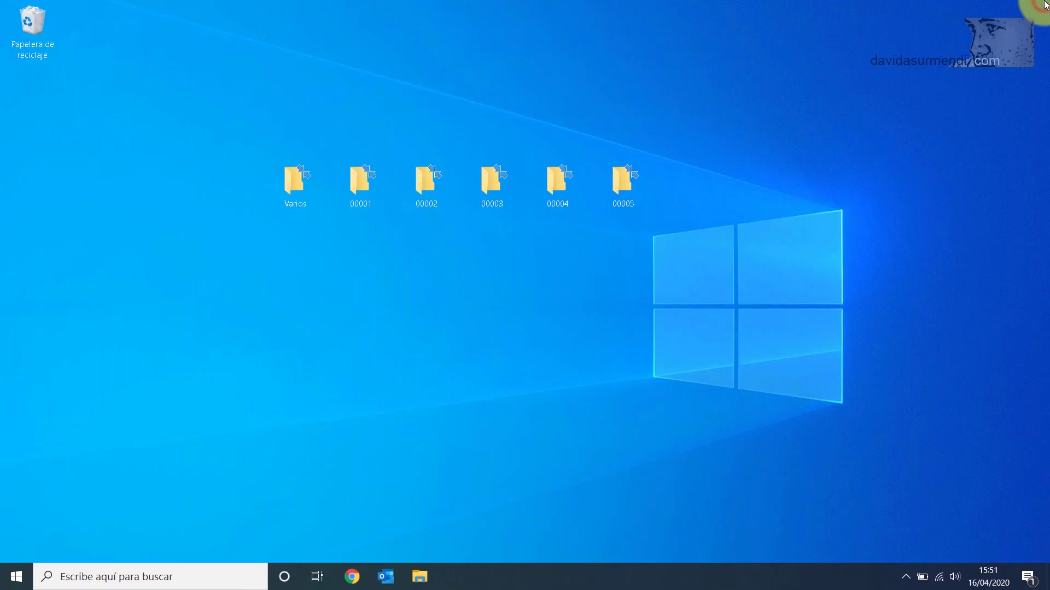
- Search Windows for 'exce', launch Excel to its start screen, and choose Libro en blanco
{"action": "left_click", "coordinate": [179, 577]}
{"action": "type", "text": "exc"}
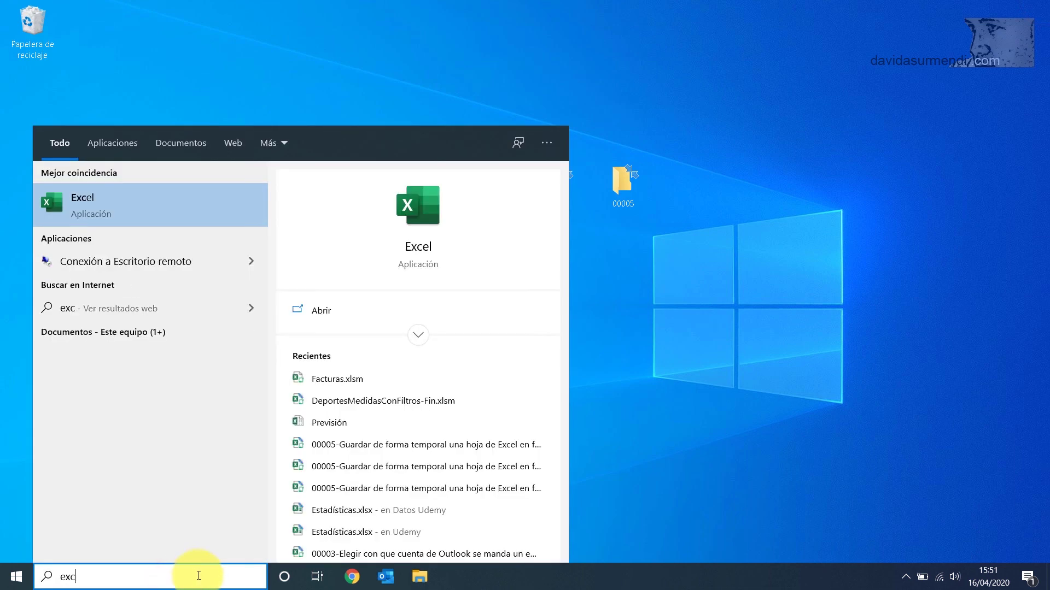
{"action": "type", "text": "e"}
{"action": "left_click", "coordinate": [190, 198]}
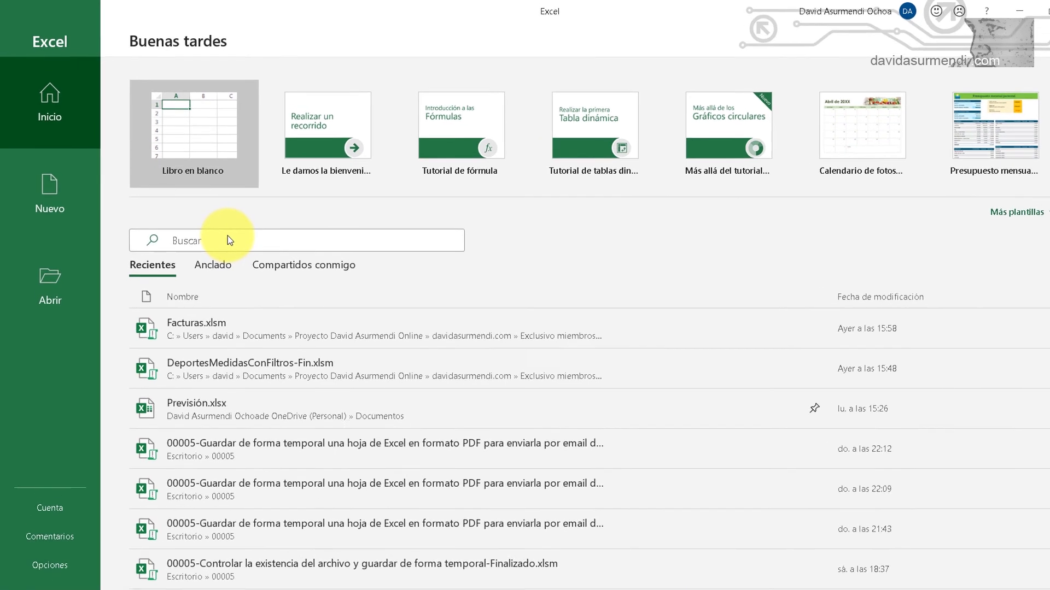
{"action": "left_click", "coordinate": [207, 135]}
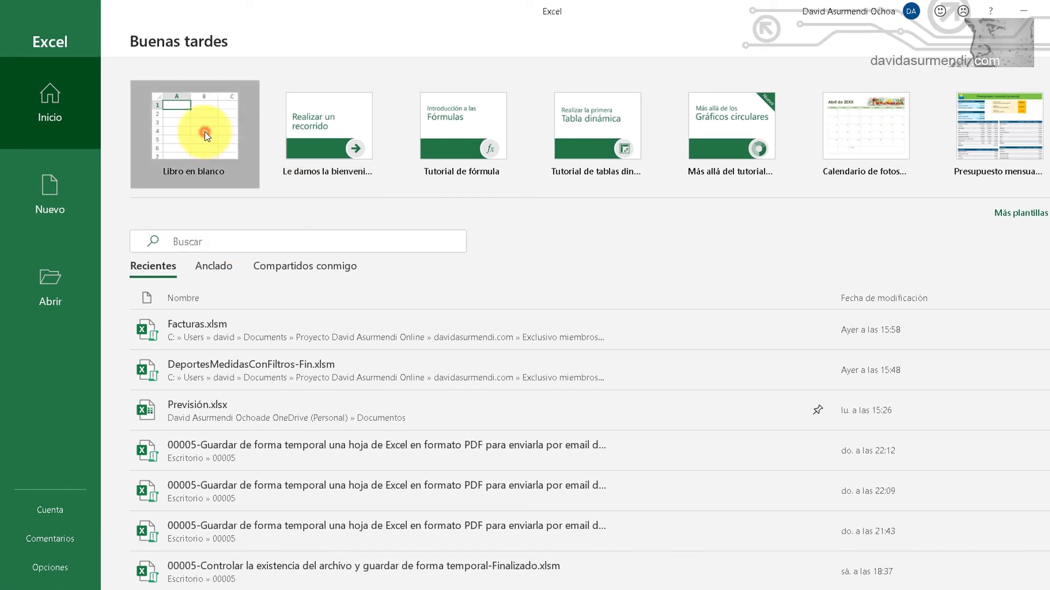